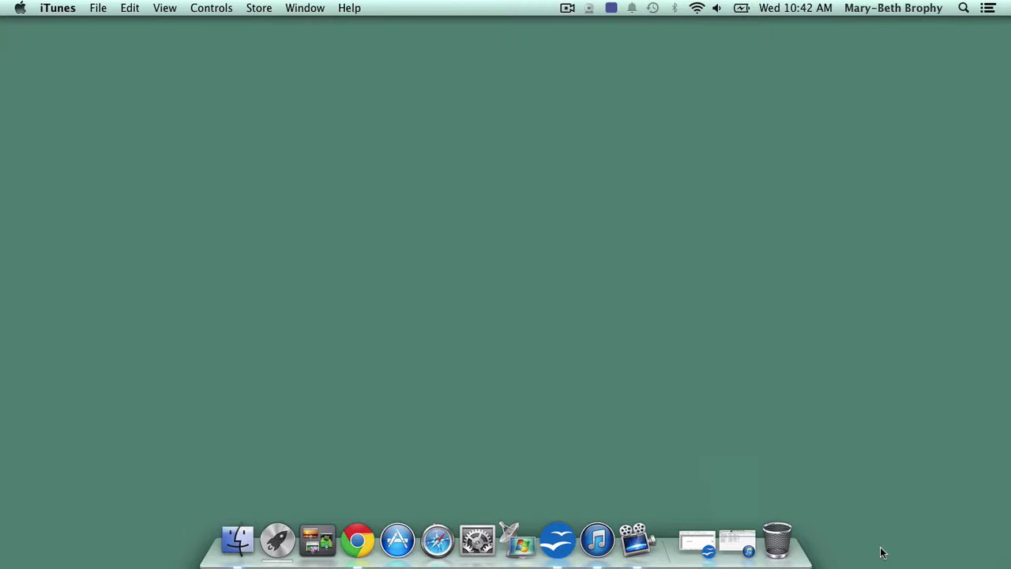
# Restore the minimized APAStudent_template.odt window and add the Align Right button to the formatting toolbar.
pyautogui.click(698, 543)
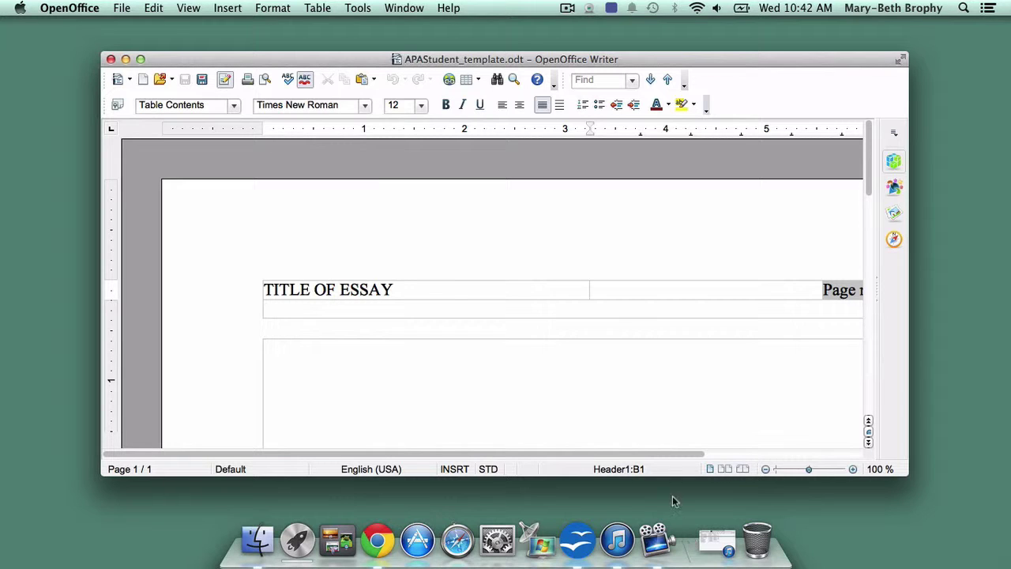
pyautogui.click(706, 105)
pyautogui.moveTo(728, 125)
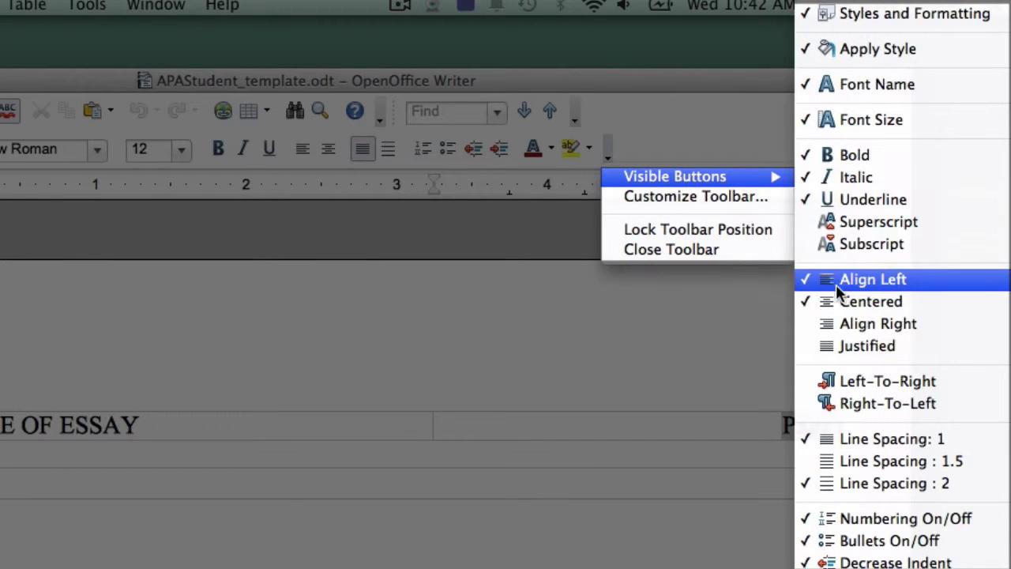
pyautogui.click(852, 323)
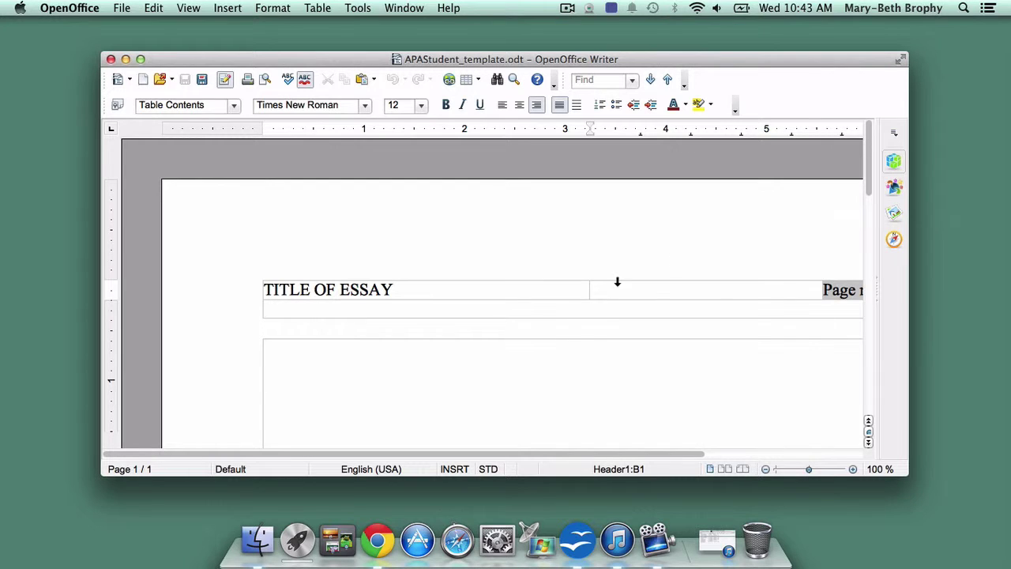
# Insert a page break with no style at the start of the document body.
pyautogui.click(271, 348)
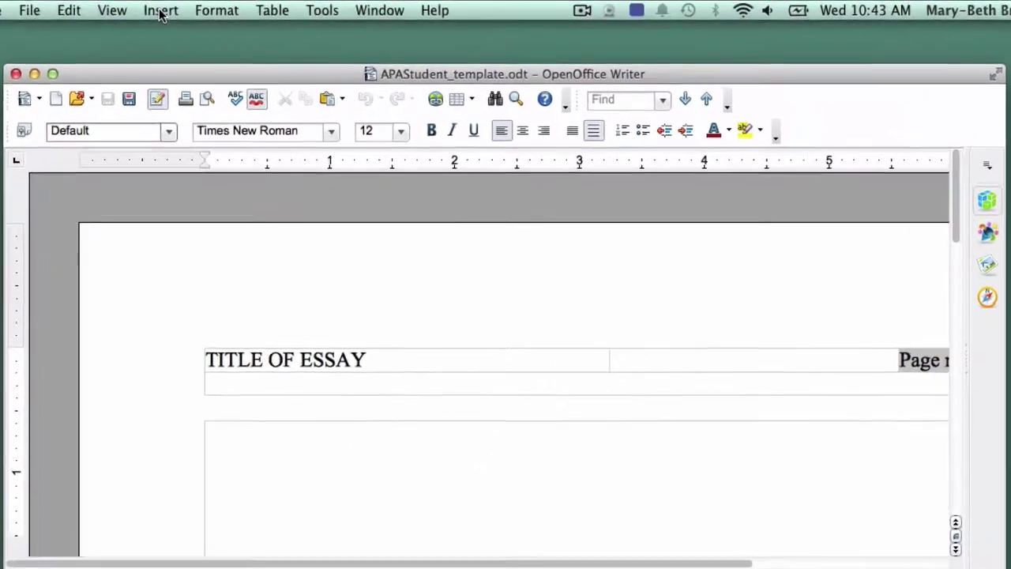
pyautogui.click(227, 11)
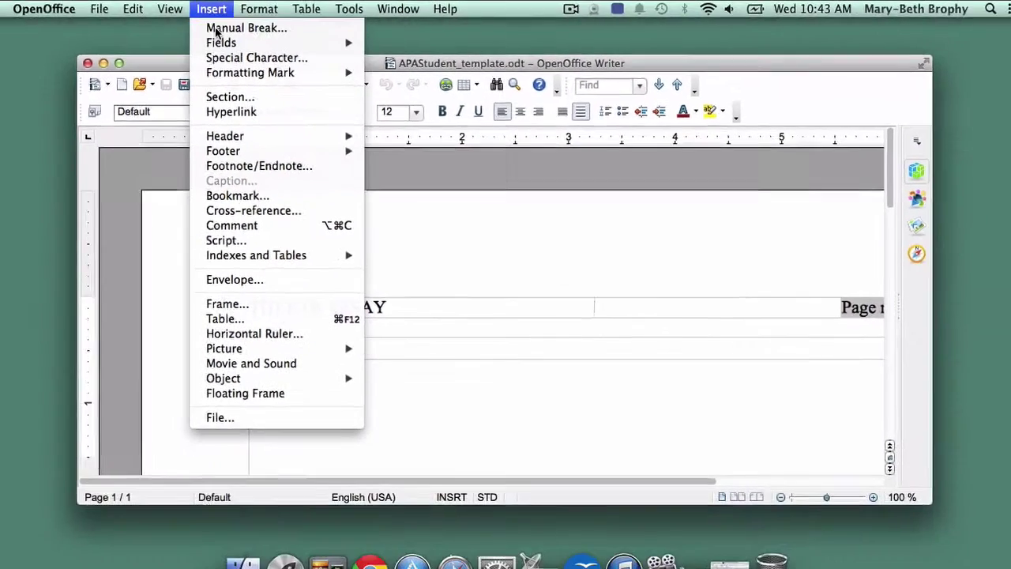
pyautogui.click(157, 37)
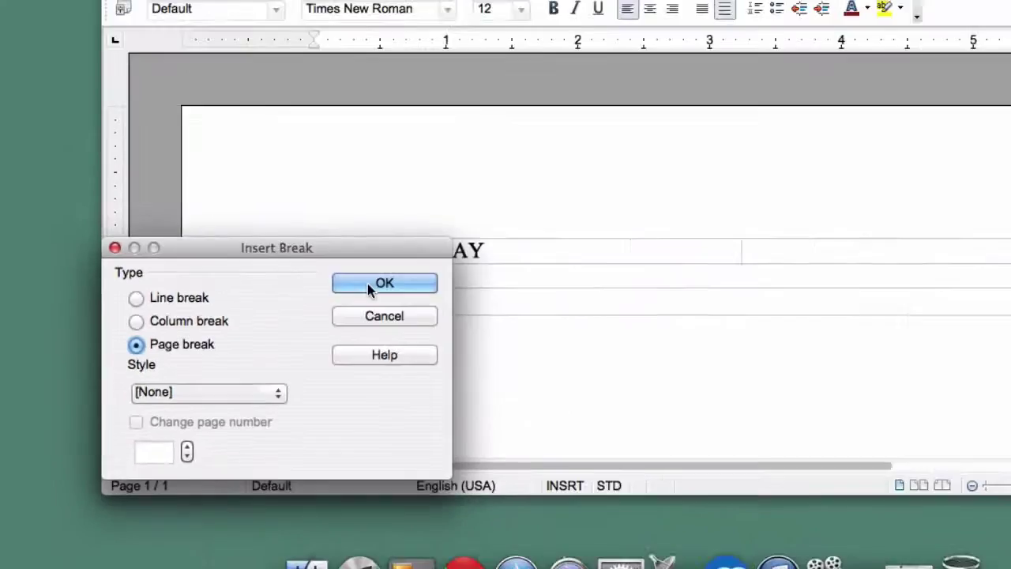
pyautogui.click(762, 107)
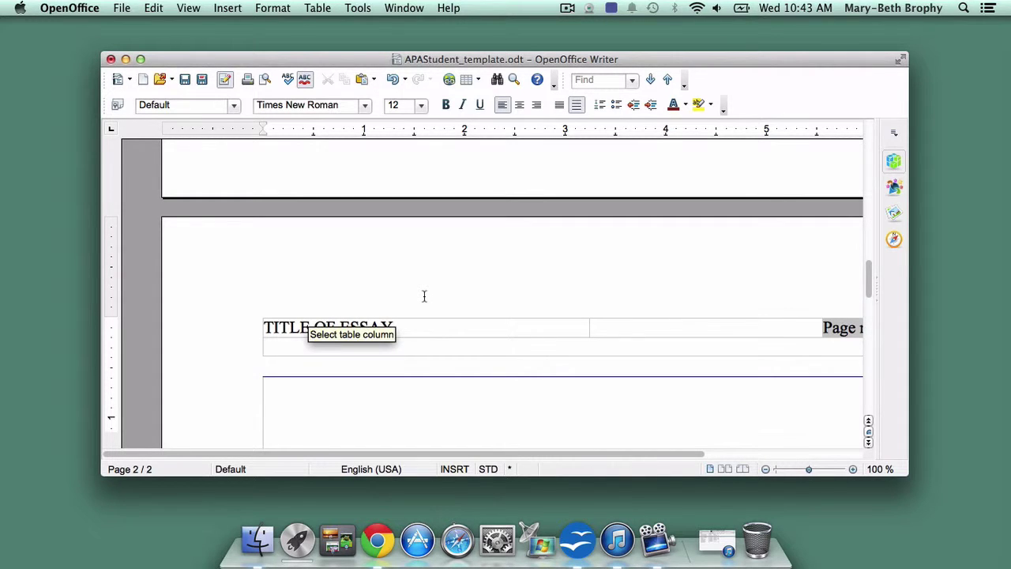
# Apply the First Page page style to page 1 and close the styles window.
pyautogui.scroll(5, 424, 296)
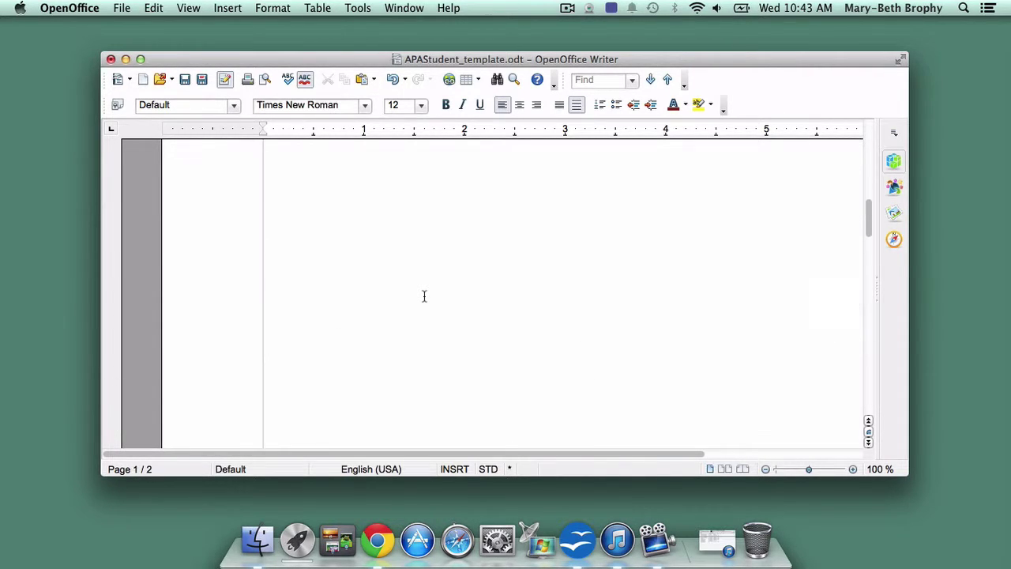
pyautogui.scroll(5, 424, 296)
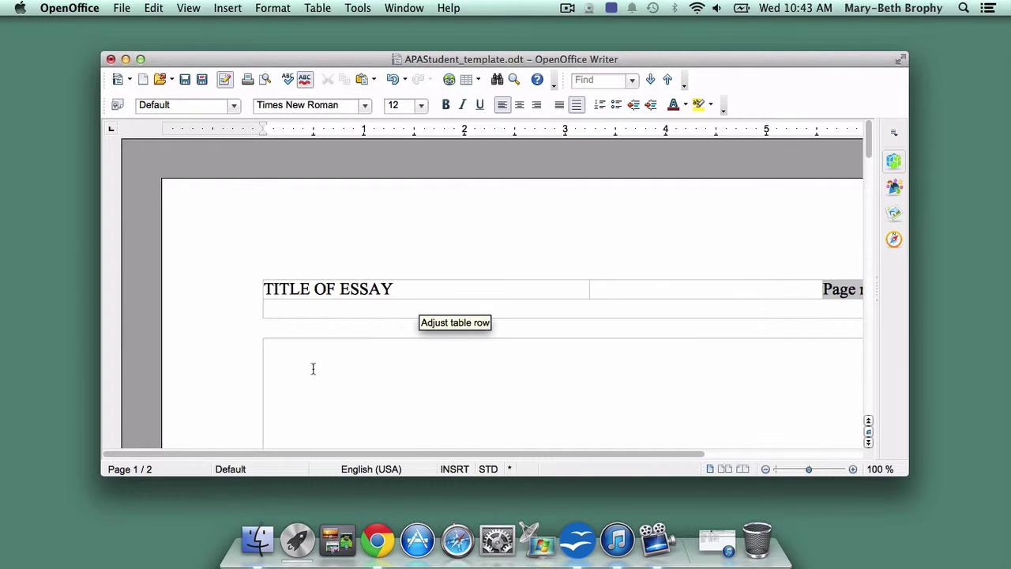
pyautogui.click(292, 359)
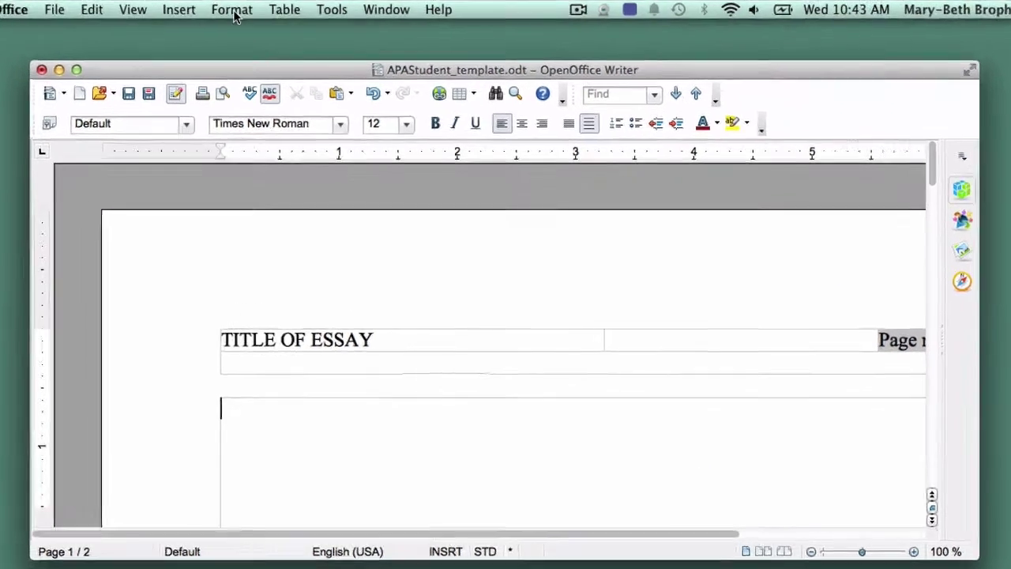
pyautogui.click(273, 7)
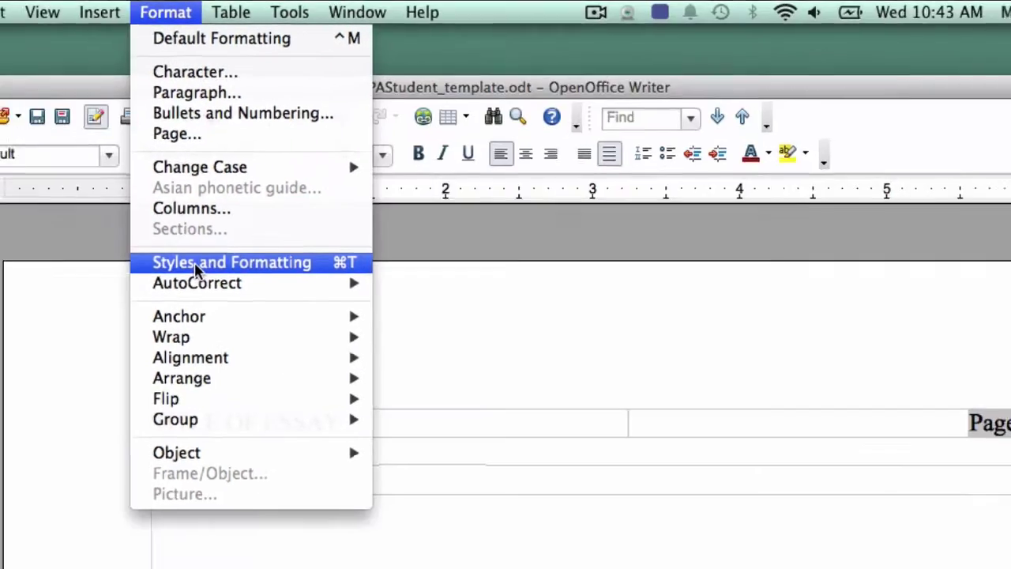
pyautogui.click(196, 263)
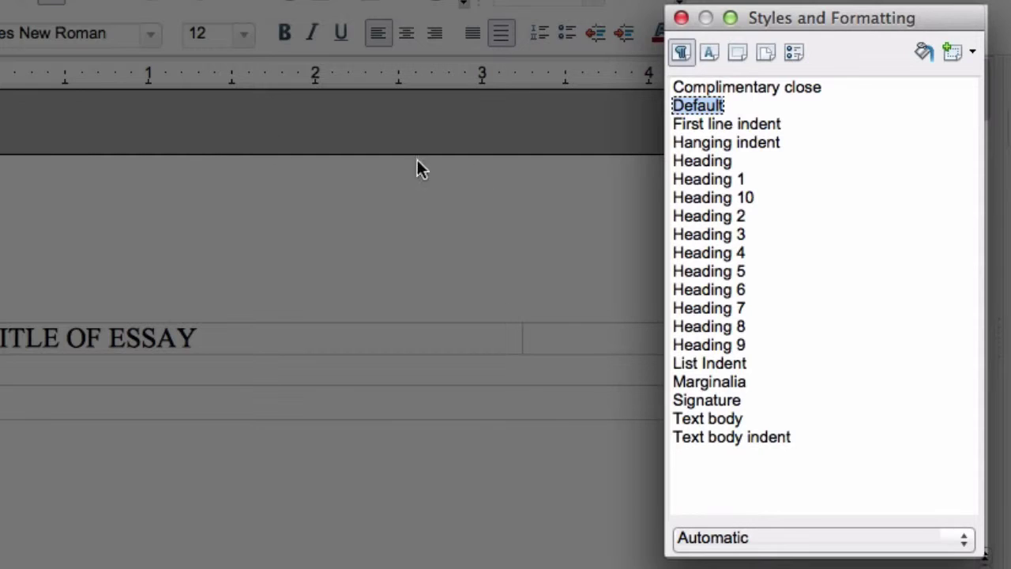
pyautogui.click(763, 52)
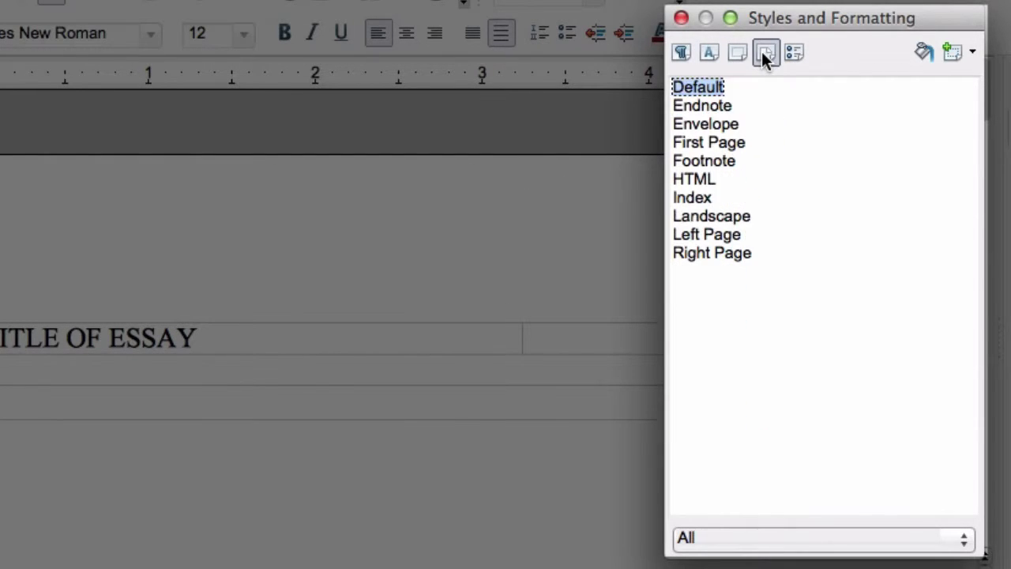
pyautogui.doubleClick(721, 143)
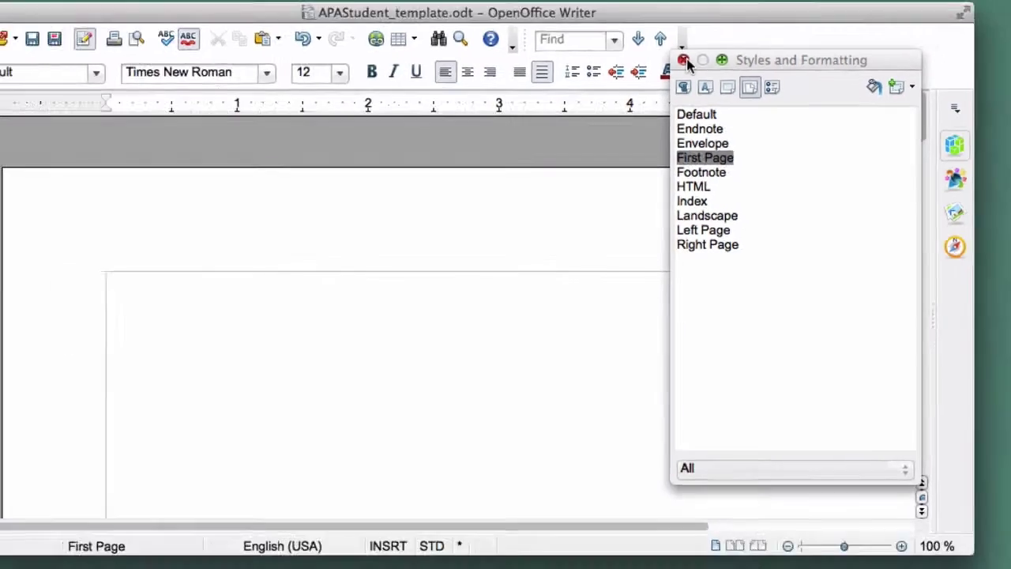
pyautogui.click(683, 61)
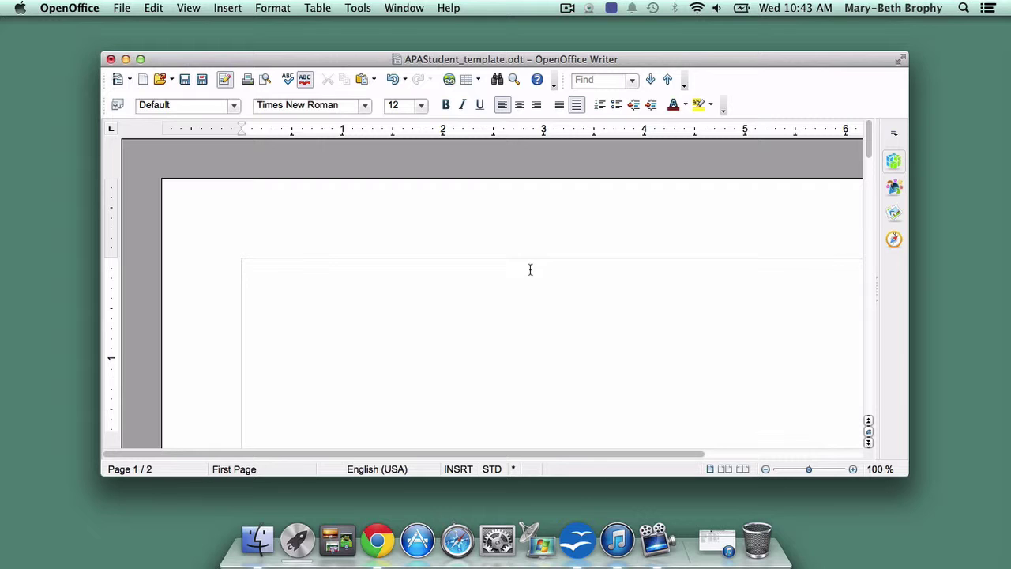
# Insert a header for the First Page style on page 1.
pyautogui.scroll(-15, 530, 269)
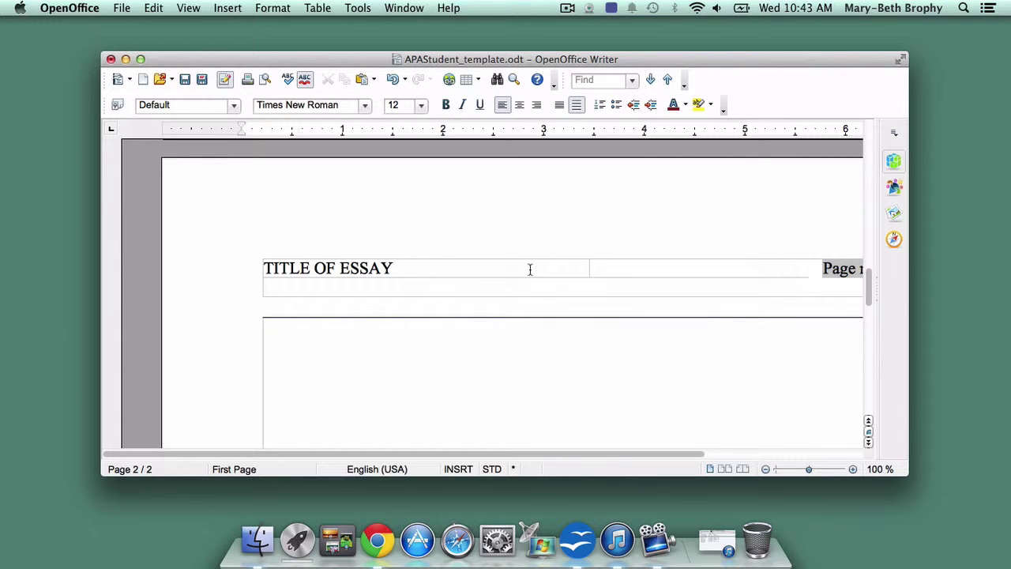
pyautogui.scroll(15, 530, 269)
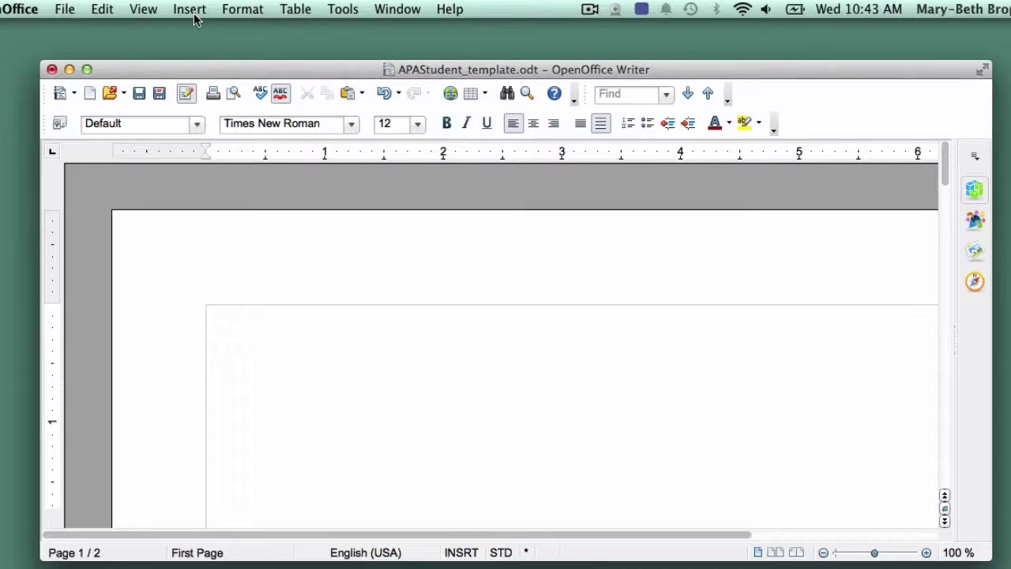
pyautogui.click(194, 18)
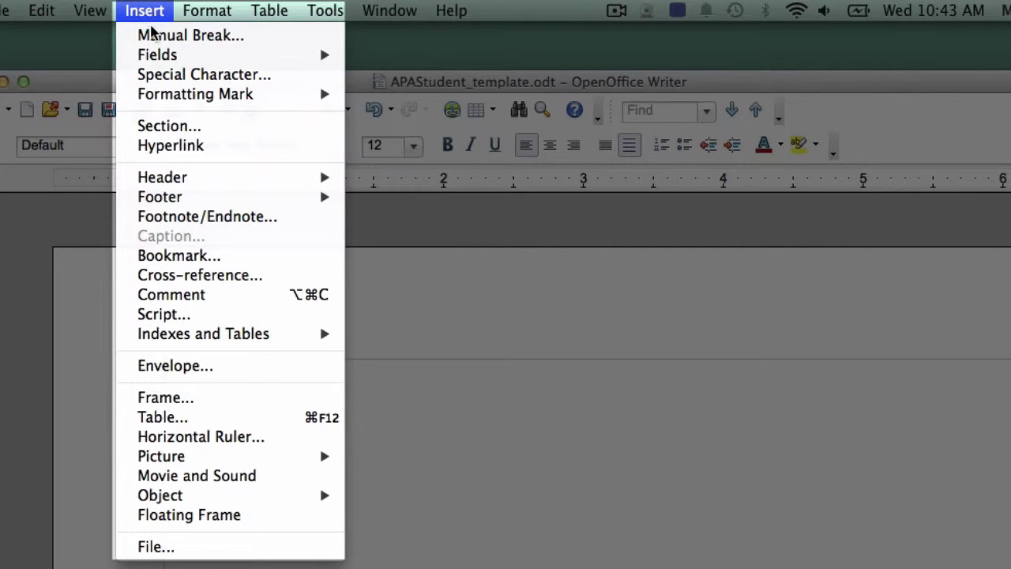
pyautogui.moveTo(177, 175)
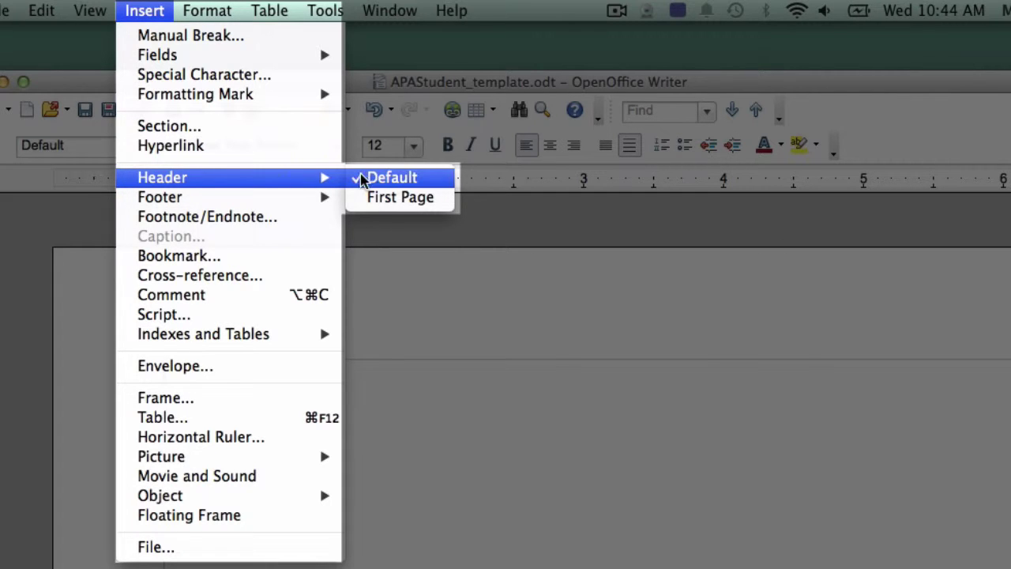
pyautogui.click(398, 197)
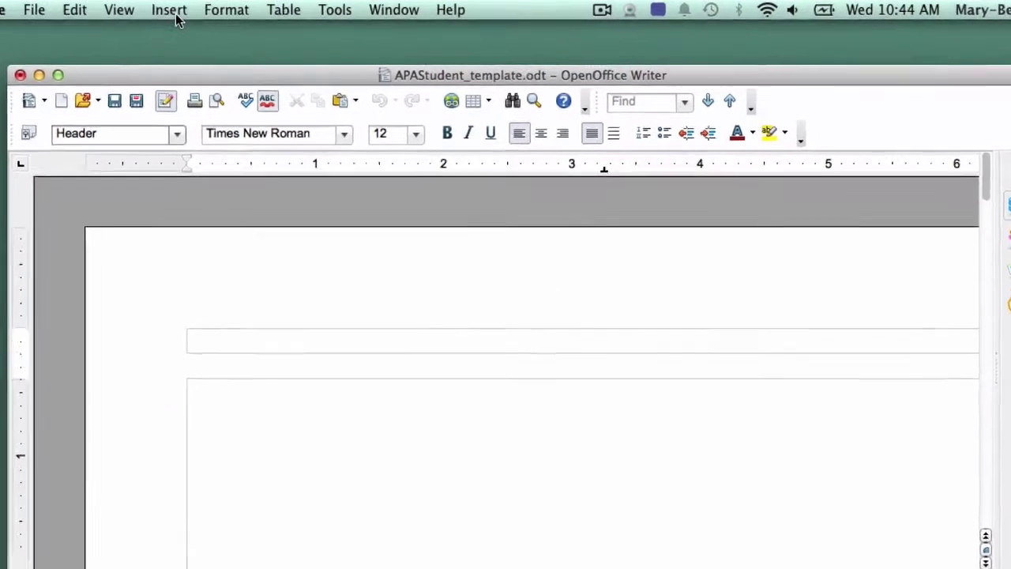
# Insert a borderless table with 2 columns and 1 row into the first-page header.
pyautogui.click(230, 10)
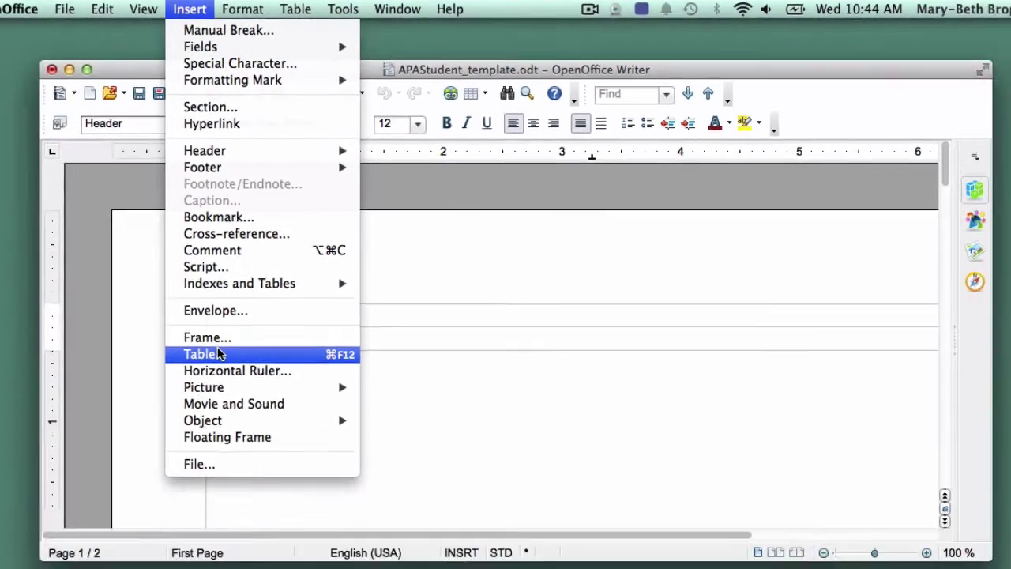
pyautogui.click(219, 354)
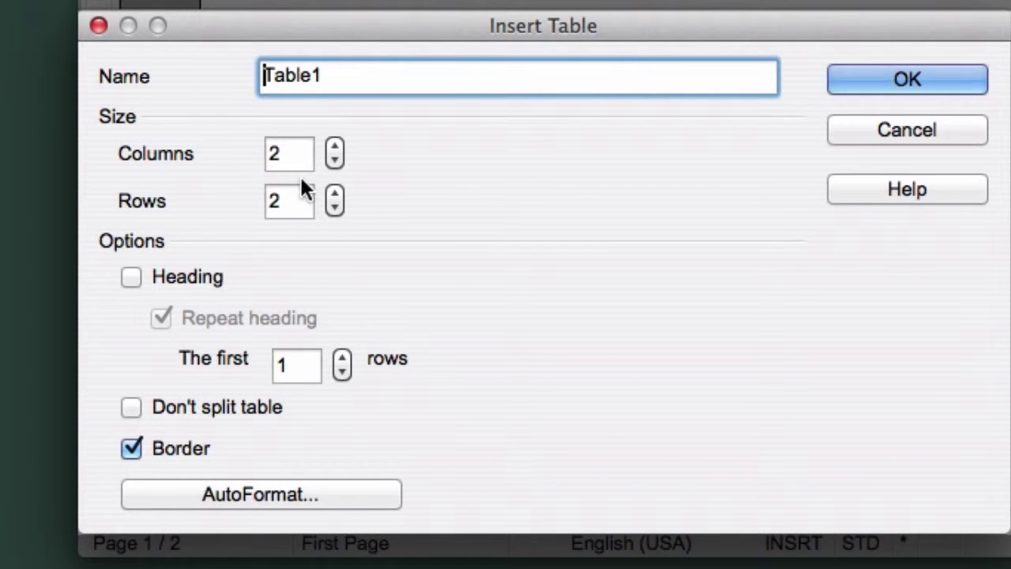
pyautogui.click(287, 201)
pyautogui.press('BackSpace')
pyautogui.write('1')
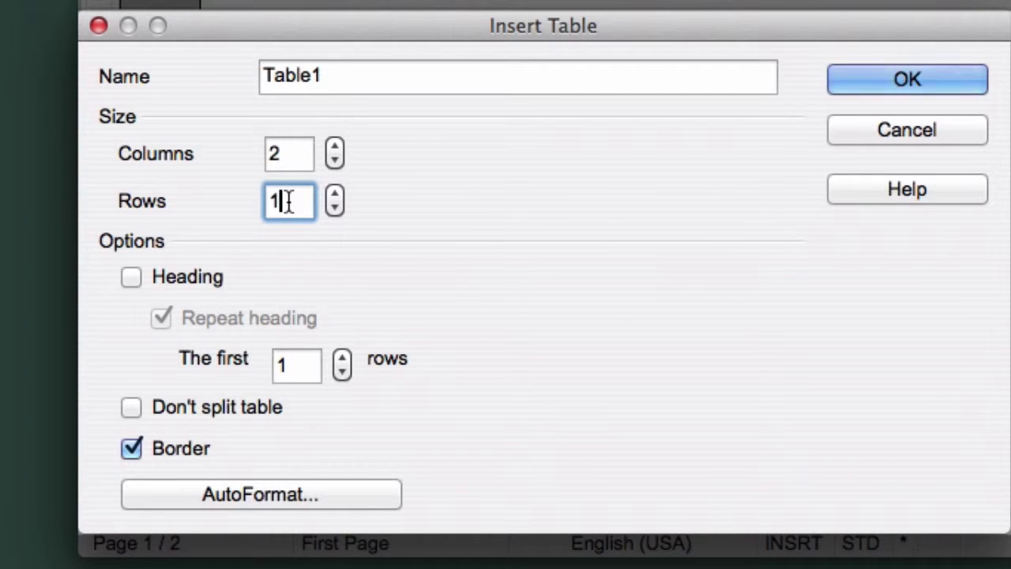
pyautogui.click(132, 448)
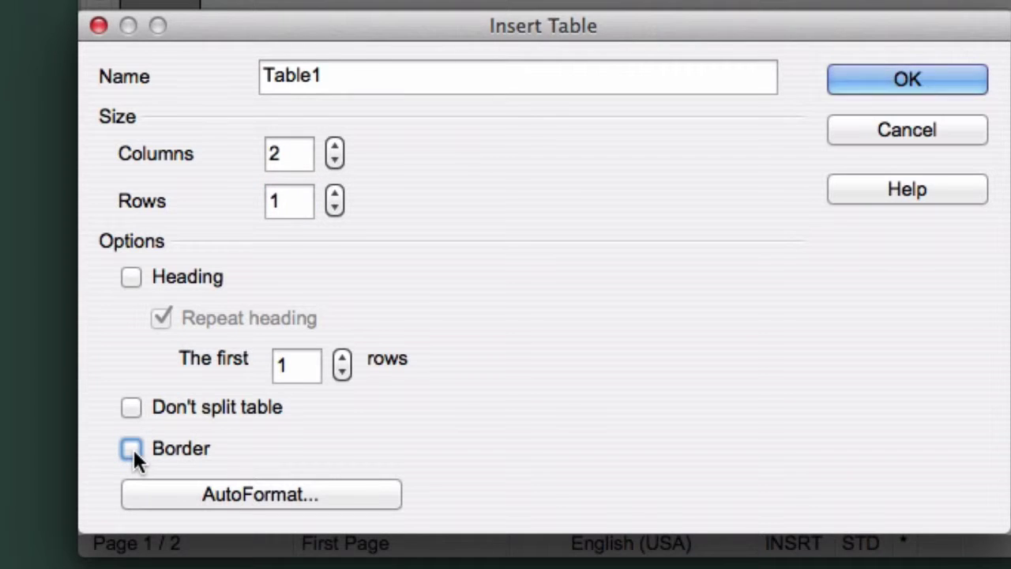
pyautogui.click(904, 81)
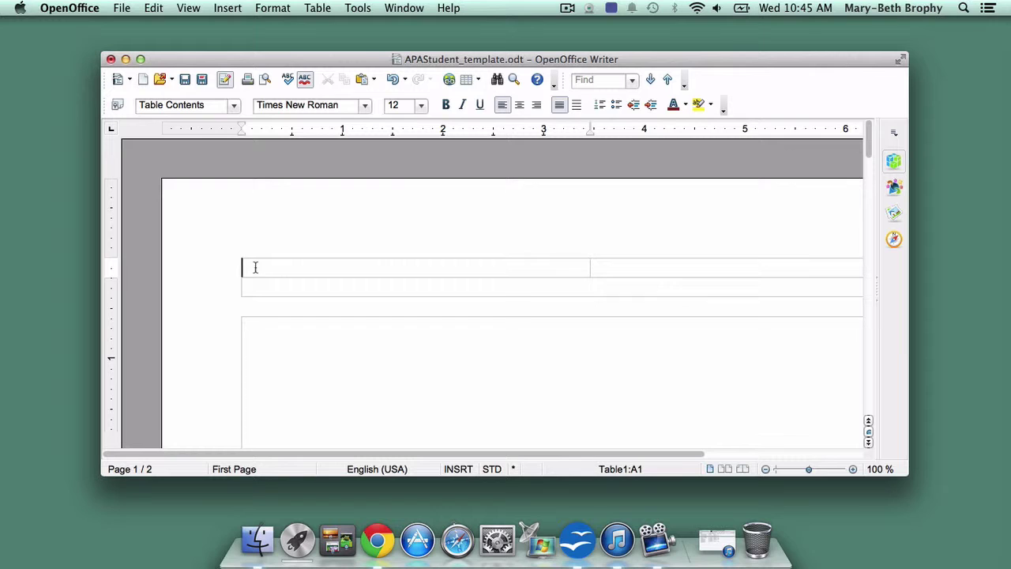
# Enter "Running Head: TITLE OF ESSAY" in the first cell of the header table and compare it with page 2's header.
pyautogui.write('Running Head: TITLE OF ESSAY')
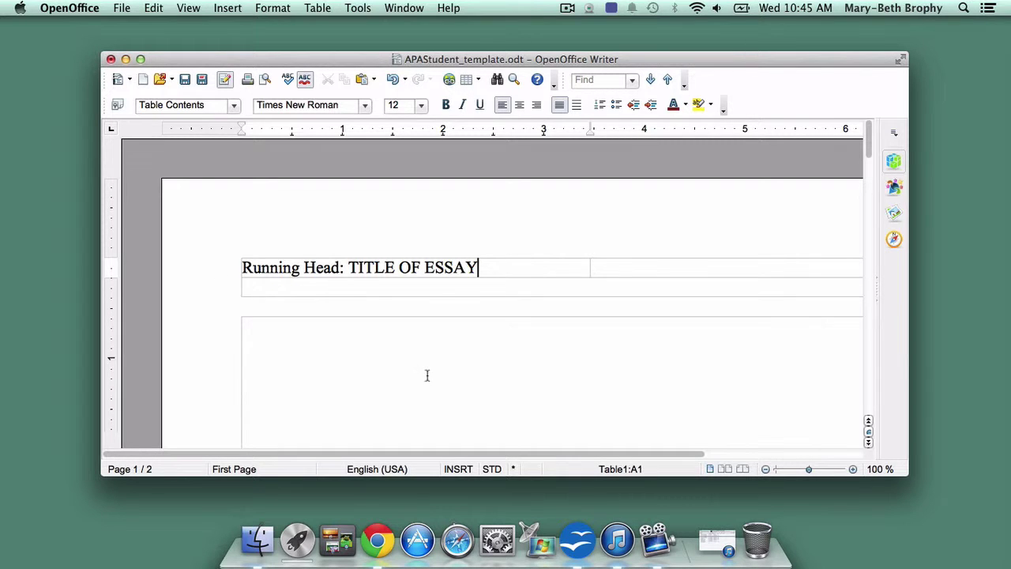
pyautogui.scroll(-20, 430, 376)
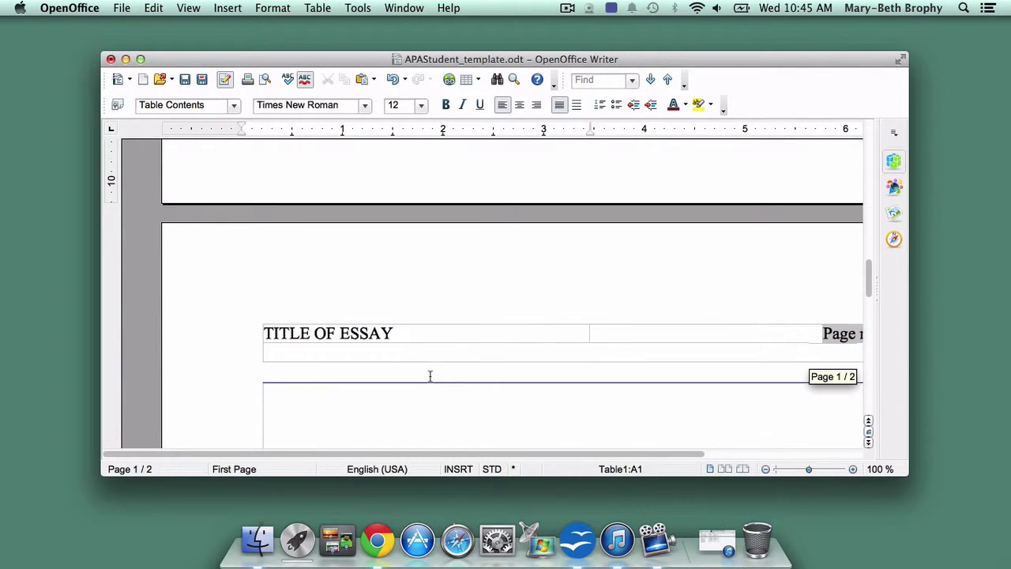
pyautogui.scroll(20, 430, 376)
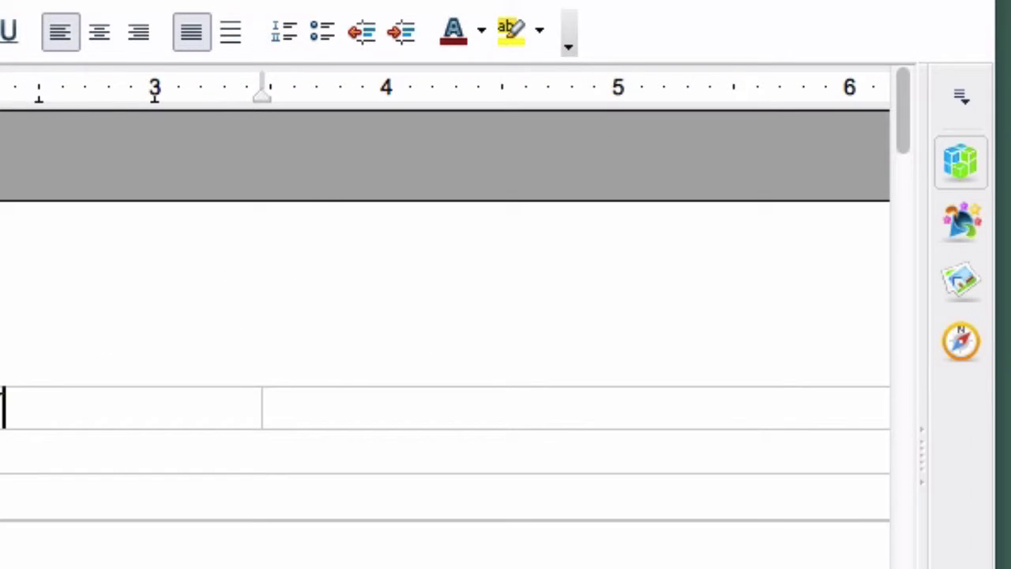
# Right-align the second cell of the header table and insert a page number field in it.
pyautogui.click(326, 409)
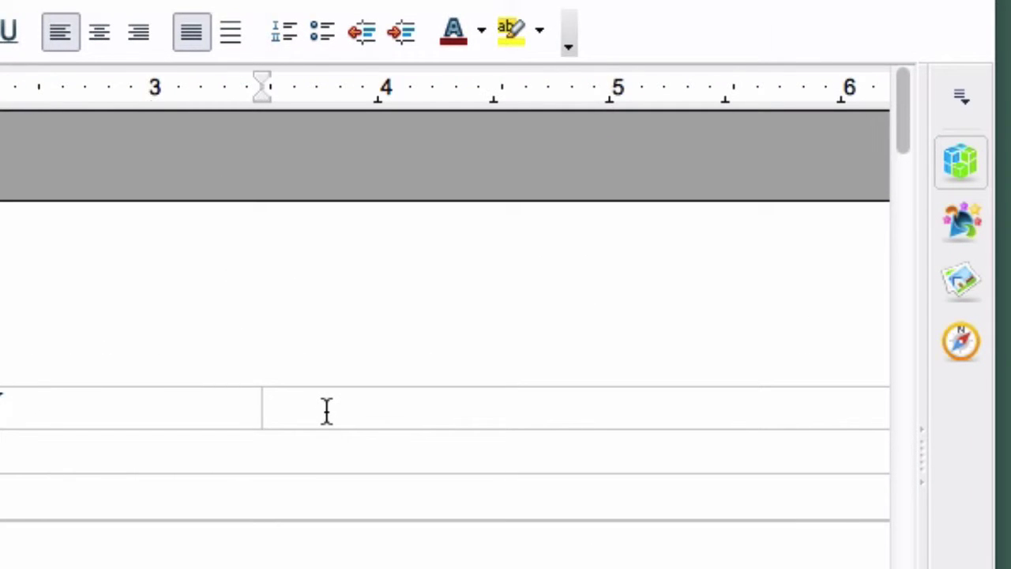
pyautogui.click(138, 35)
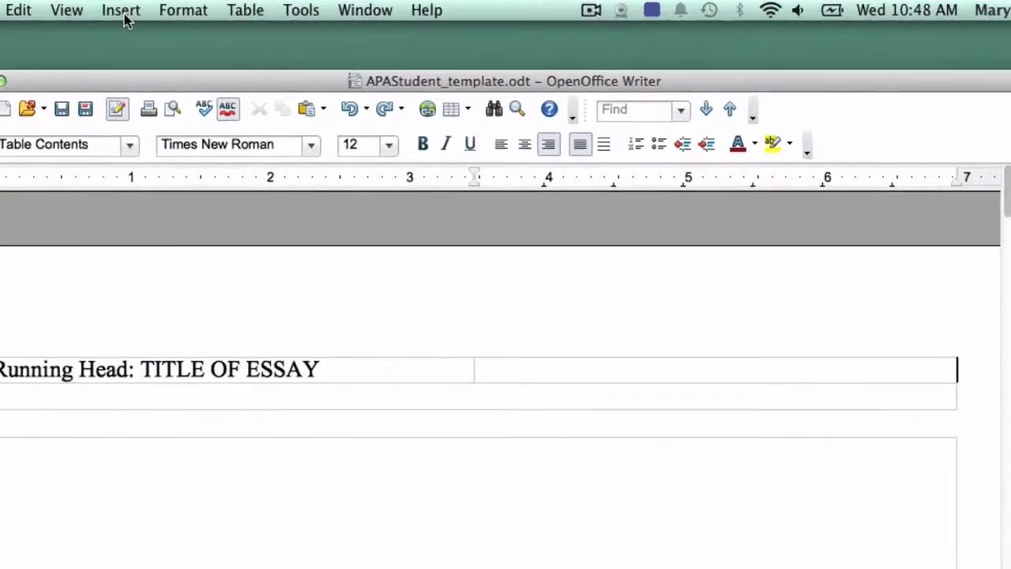
pyautogui.click(123, 13)
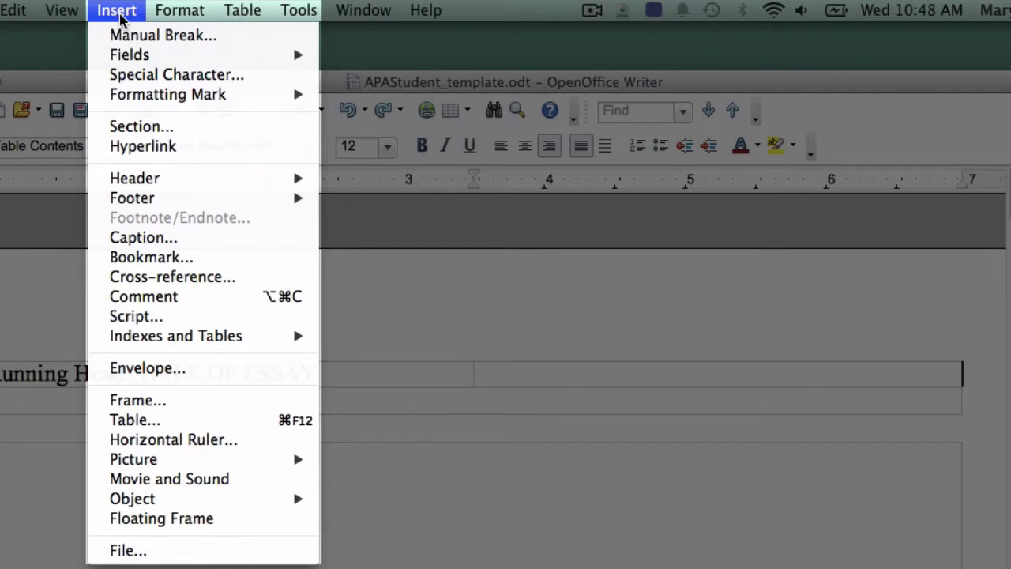
pyautogui.moveTo(115, 52)
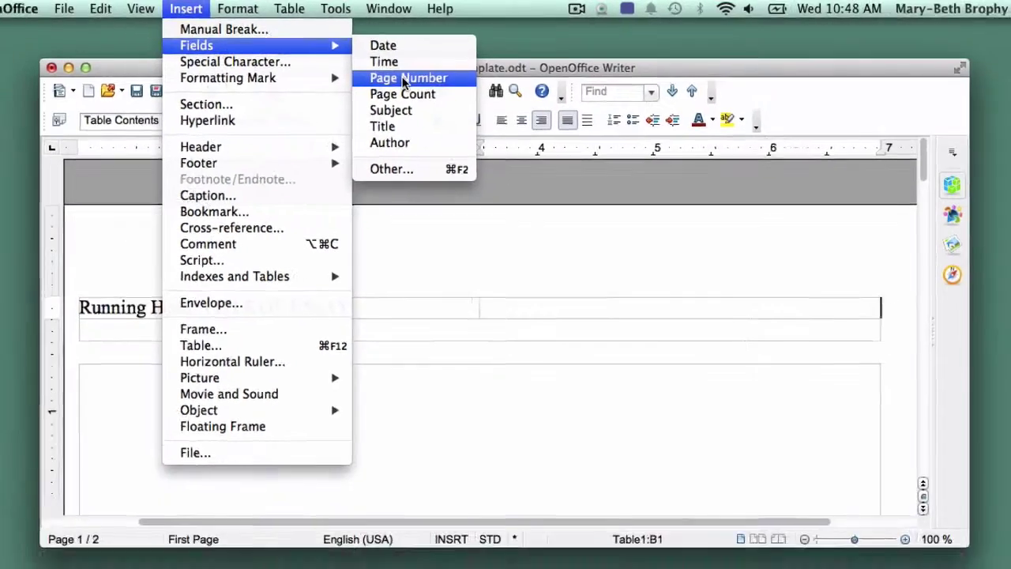
pyautogui.click(375, 94)
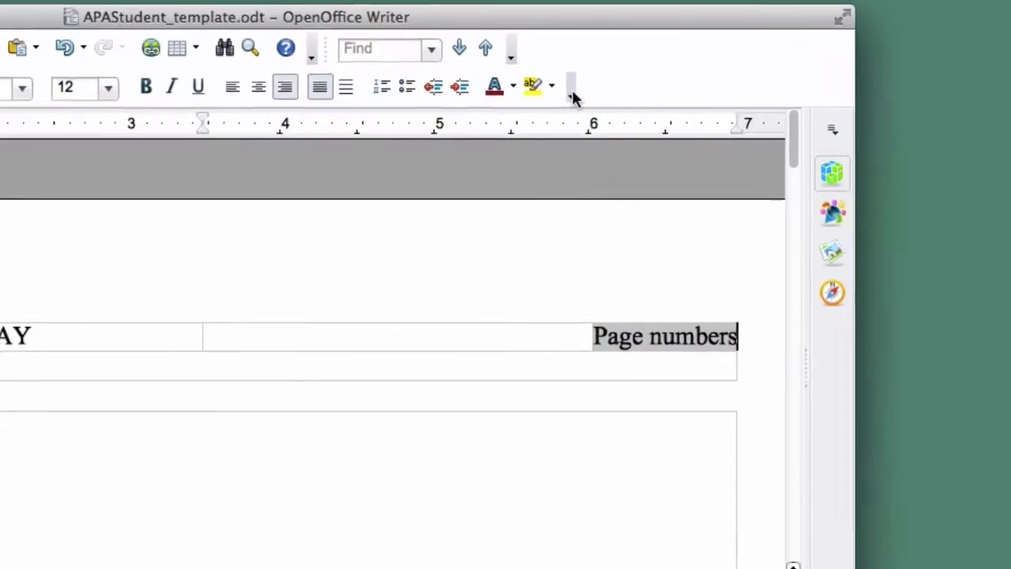
# Hide the Align Right button from the formatting toolbar's visible buttons.
pyautogui.click(572, 91)
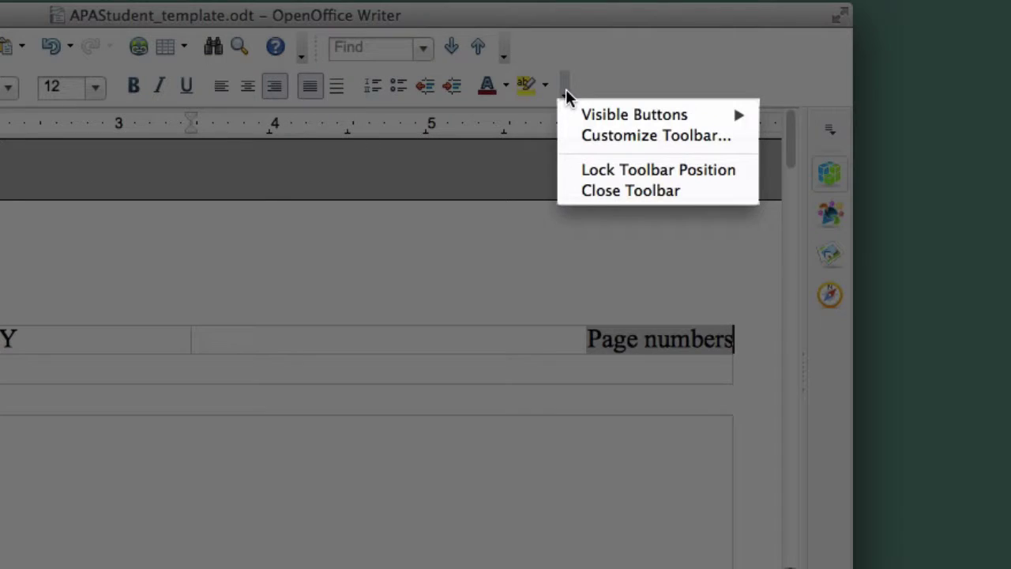
pyautogui.moveTo(600, 118)
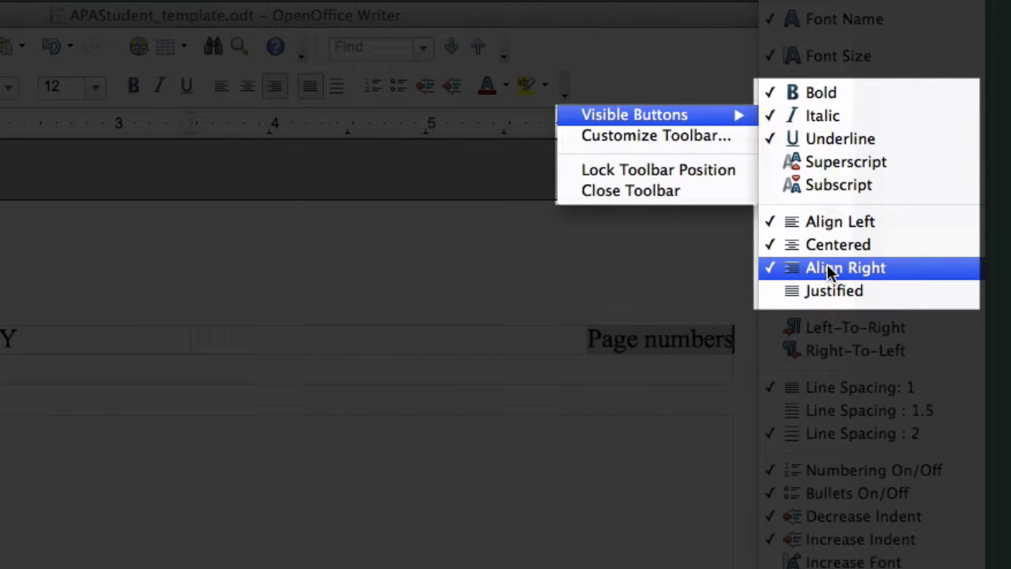
pyautogui.click(849, 255)
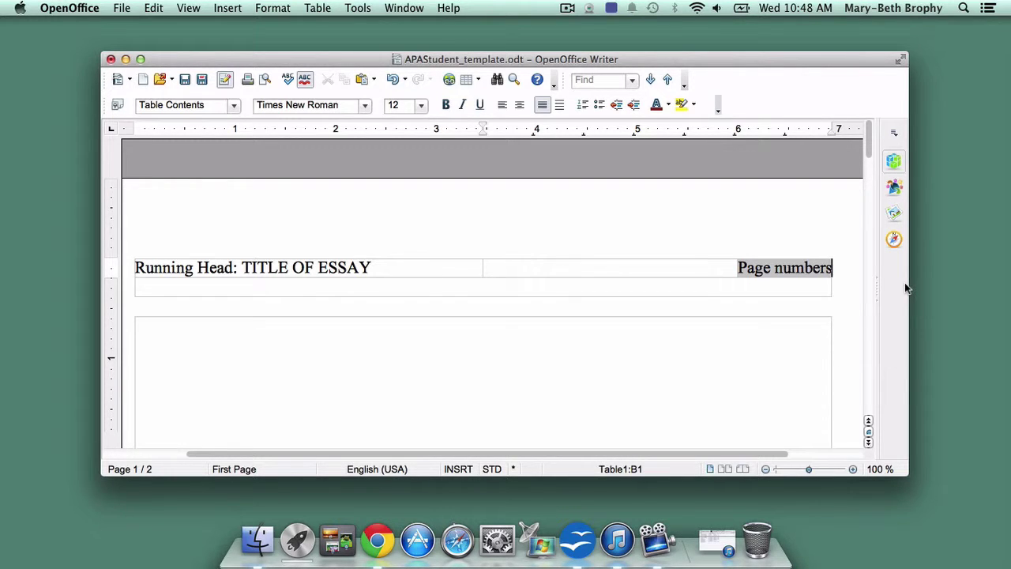
# Below blank lines on page 1, add a double-spaced, centred title block reading "The Title of the Essay", "Your Name" and "Your School".
pyautogui.click(145, 330)
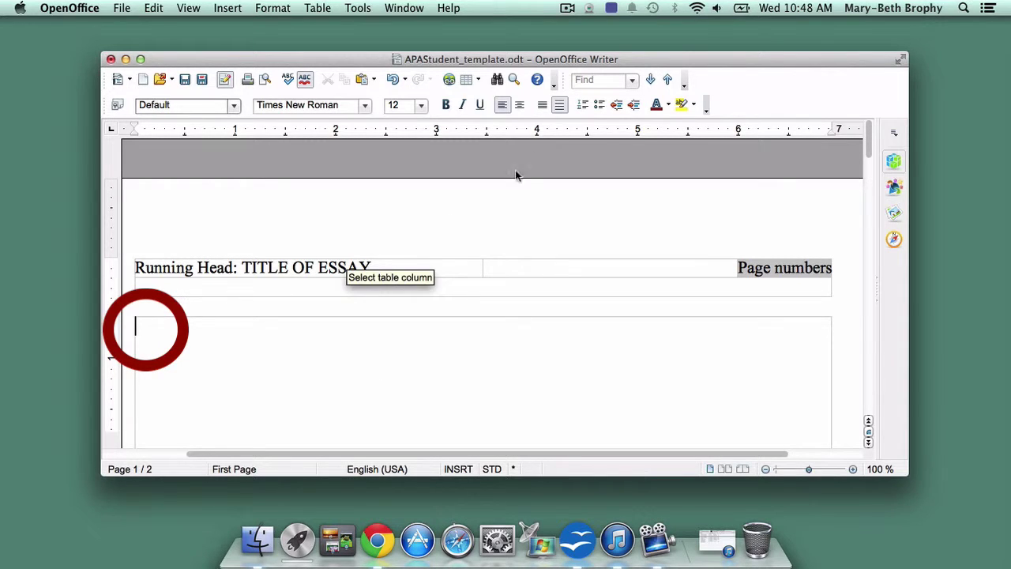
pyautogui.click(559, 105)
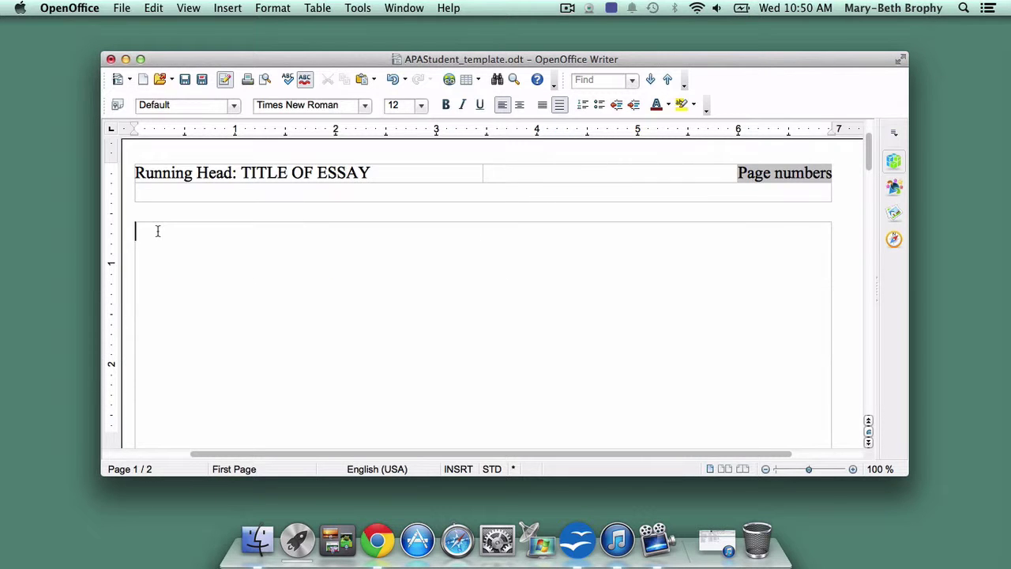
pyautogui.press('Return')
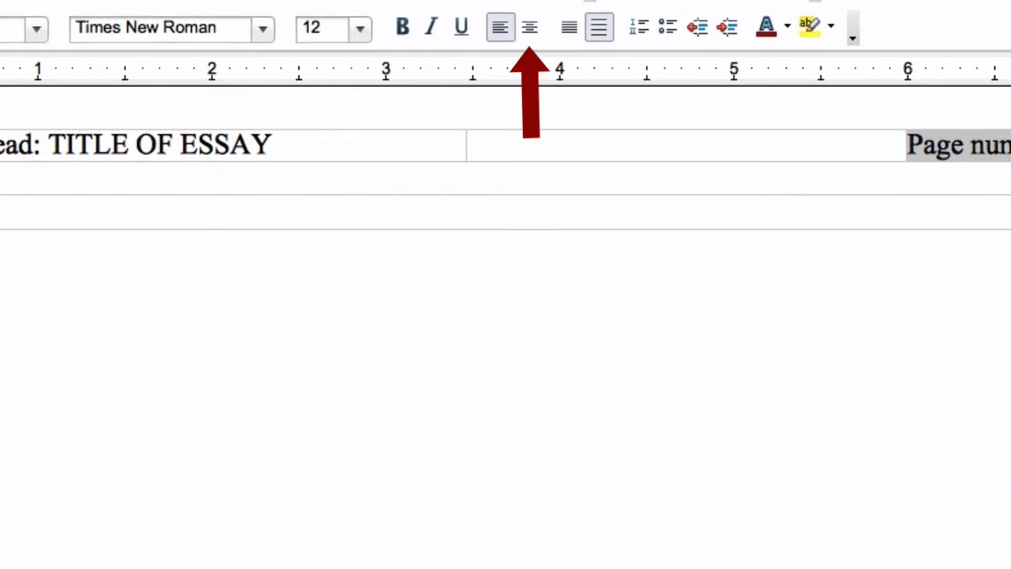
pyautogui.click(530, 29)
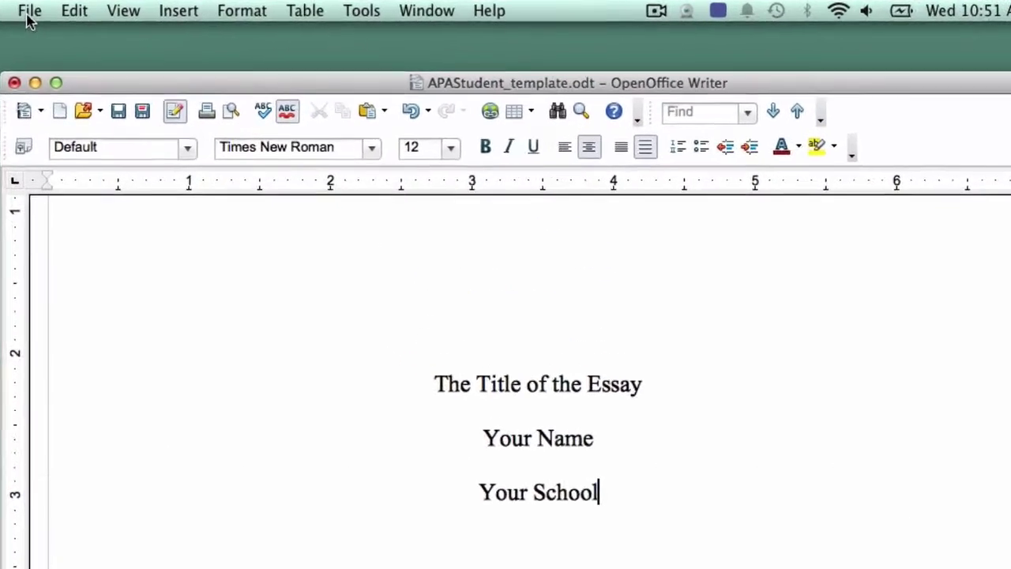
# Save the template and check the headers and title block of both pages in Page Preview.
pyautogui.click(27, 18)
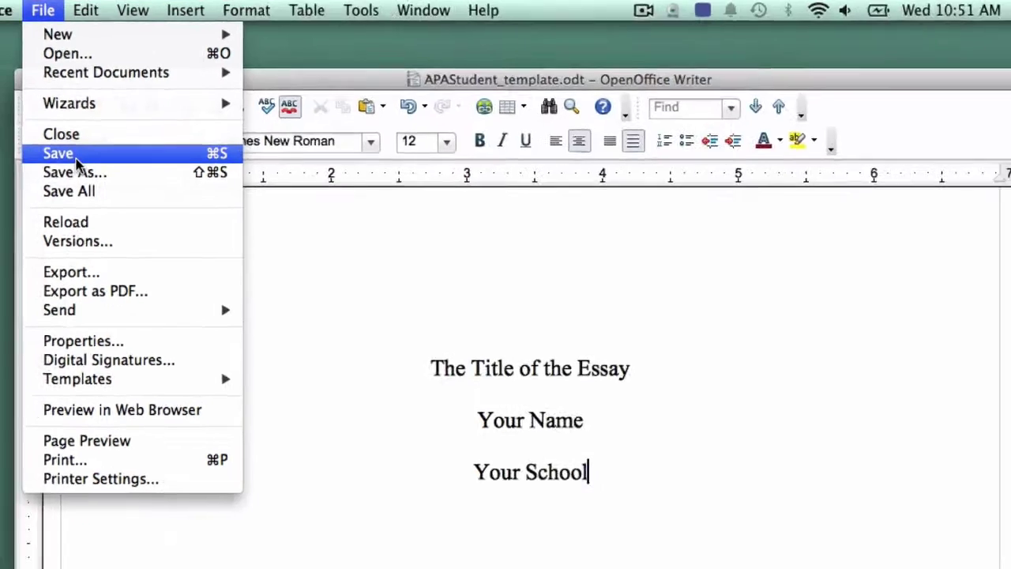
pyautogui.click(47, 165)
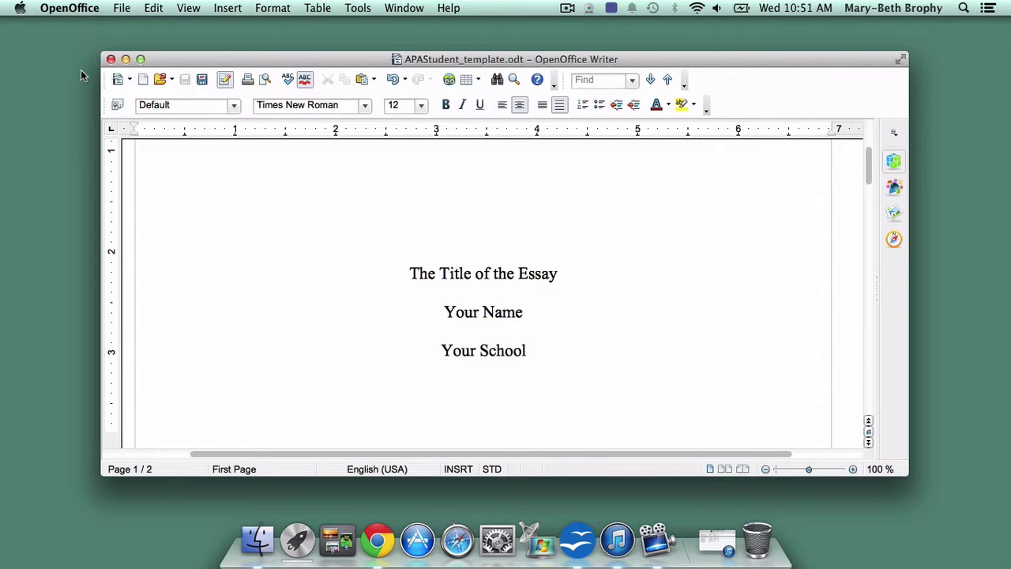
pyautogui.click(121, 8)
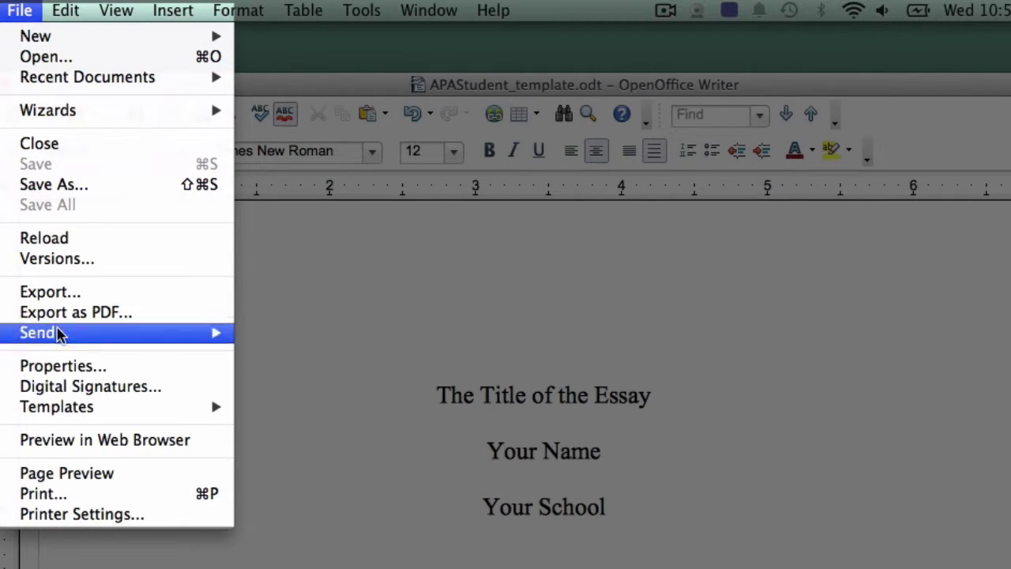
pyautogui.click(84, 474)
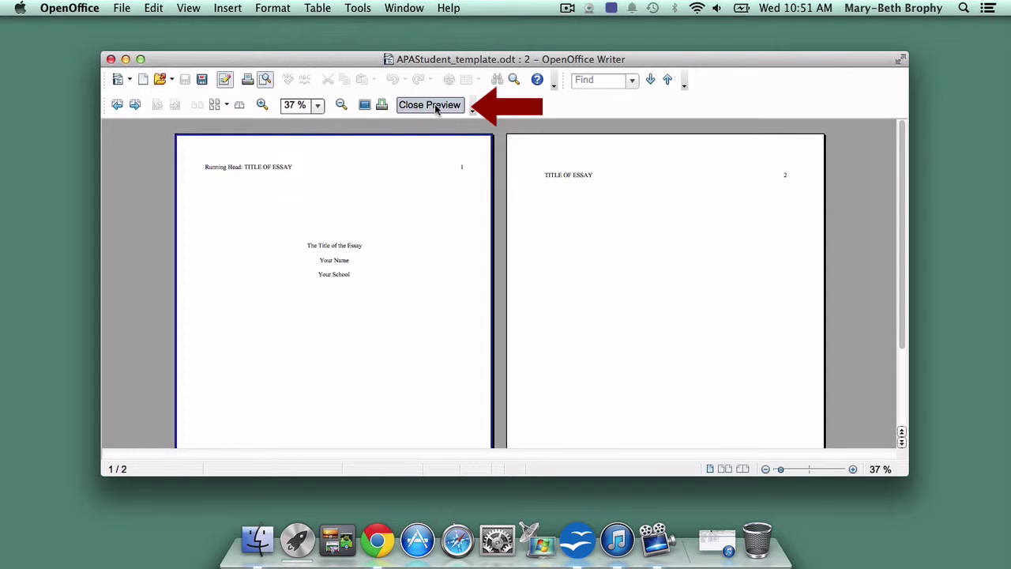
pyautogui.click(437, 106)
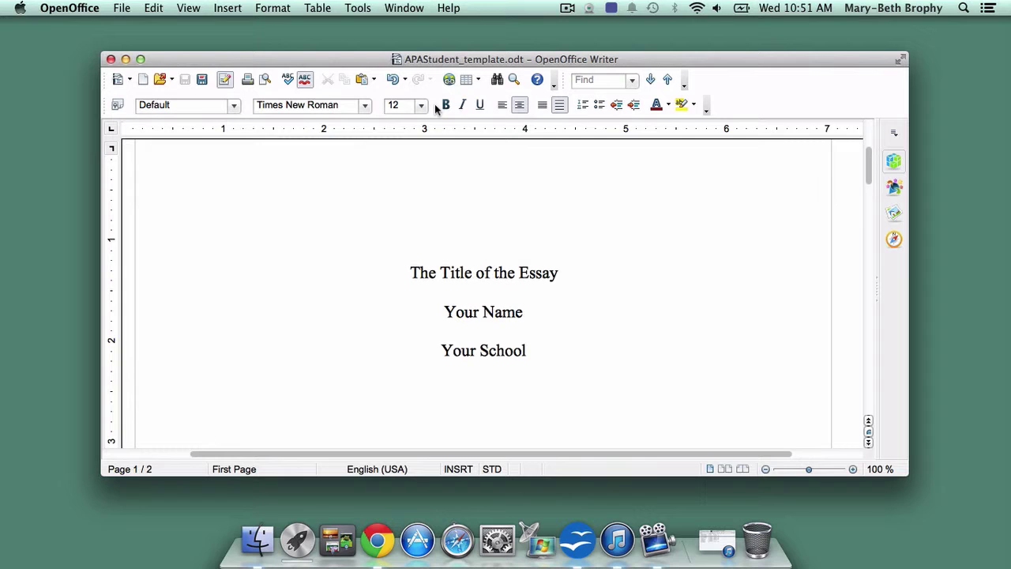